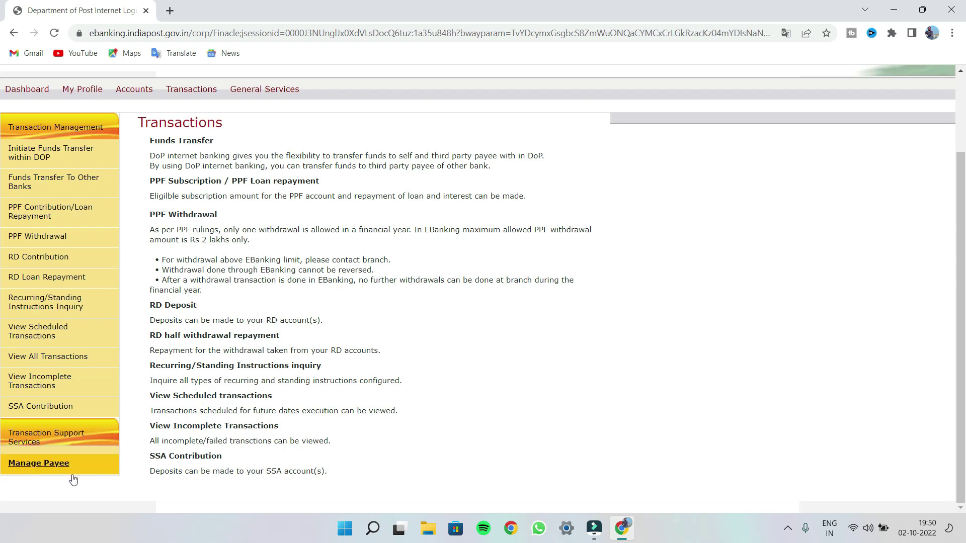
On the Manage Payee page, choose the Add Other Bank Payee option
click(48, 465)
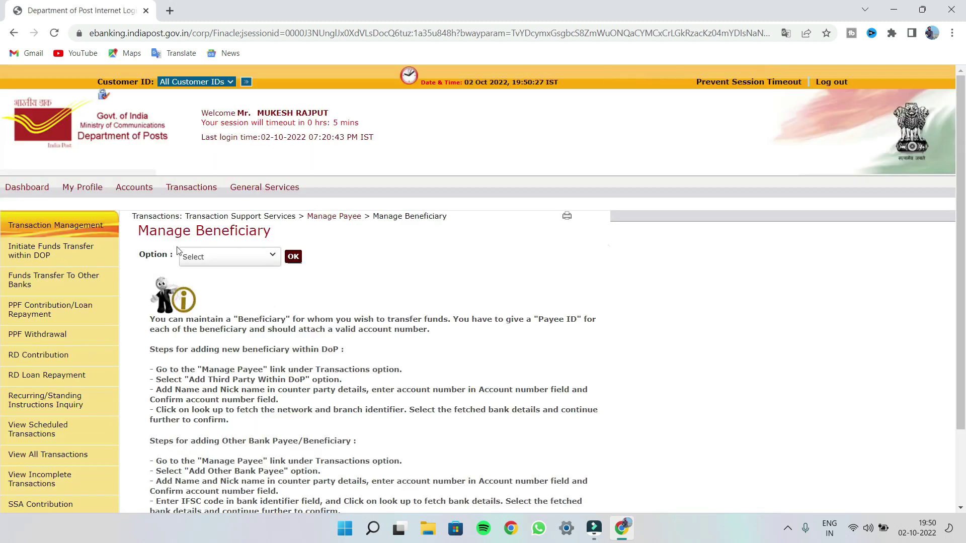
click(257, 261)
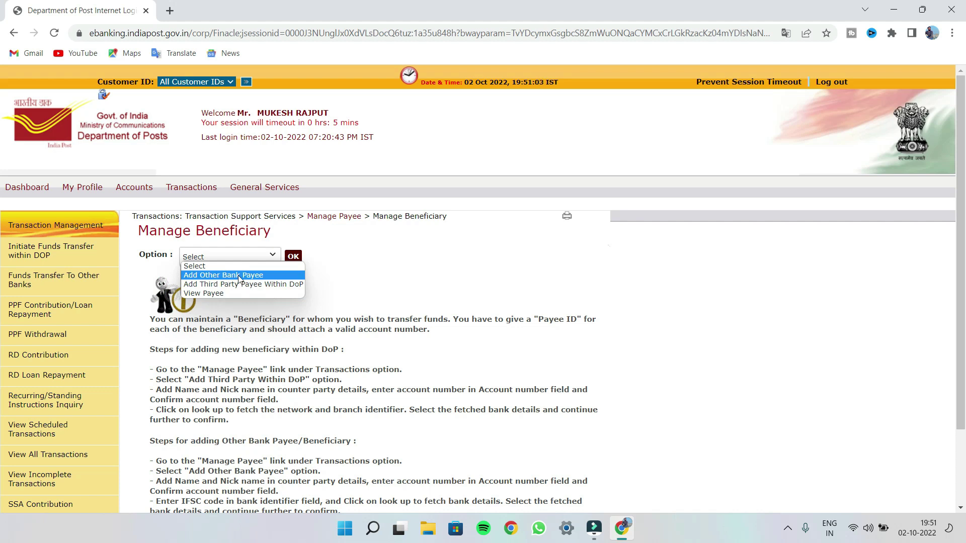
click(239, 277)
Load the Add Beneficiary form and fill in the payee's name from the suggestion and a nickname
click(293, 257)
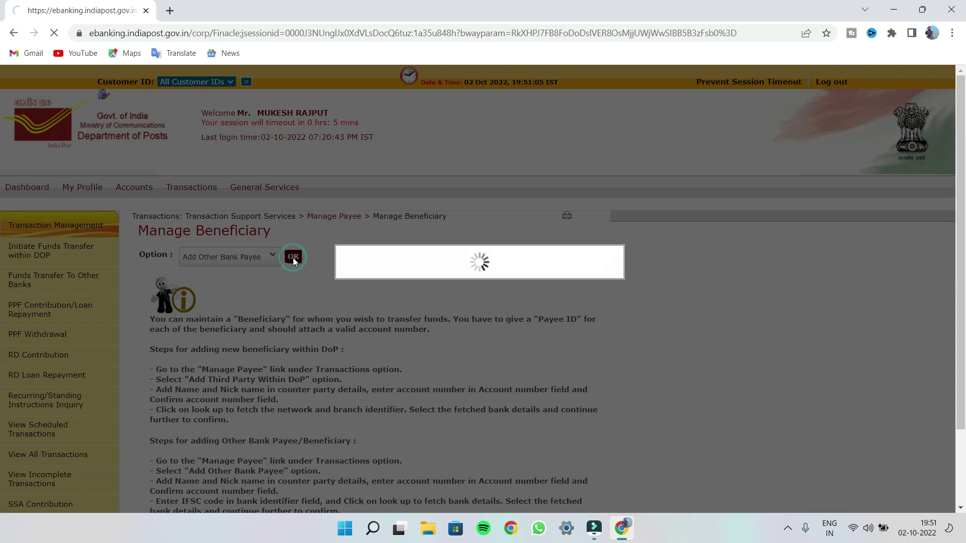
click(391, 340)
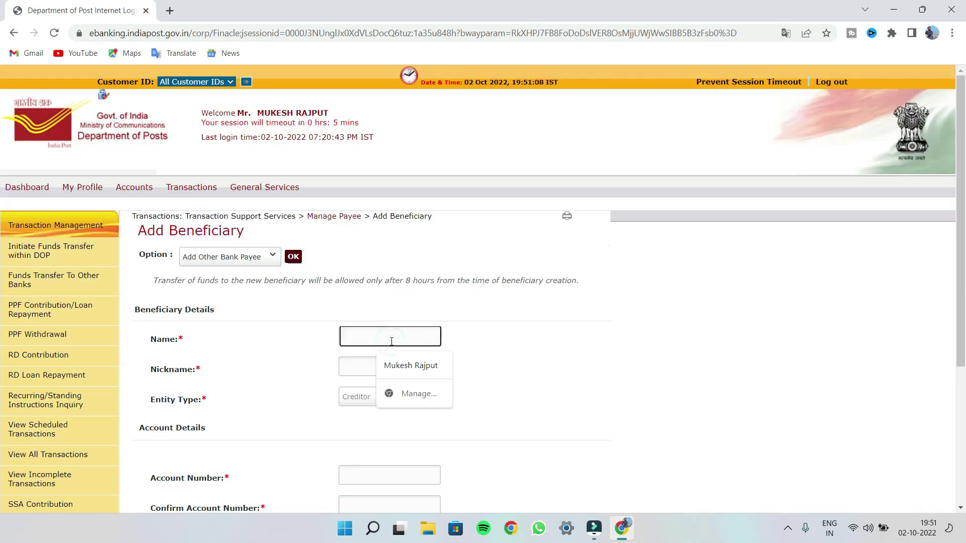
click(408, 365)
click(384, 372)
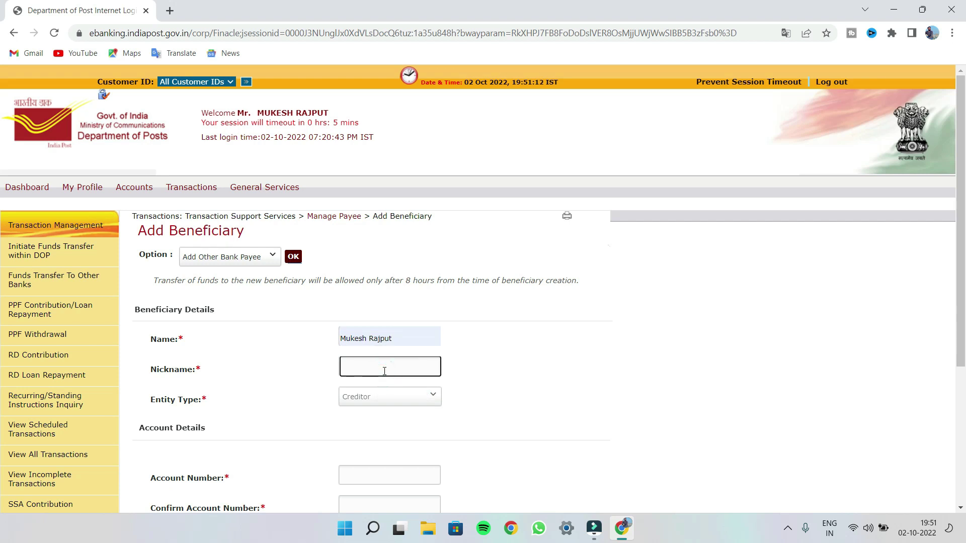
text(Mukesh Ra)
key(BackSpace)
key(BackSpace)
scroll(384, 371, down, 1)
Enter the payee's account number in both the Account Number and Confirm Account Number fields
click(379, 410)
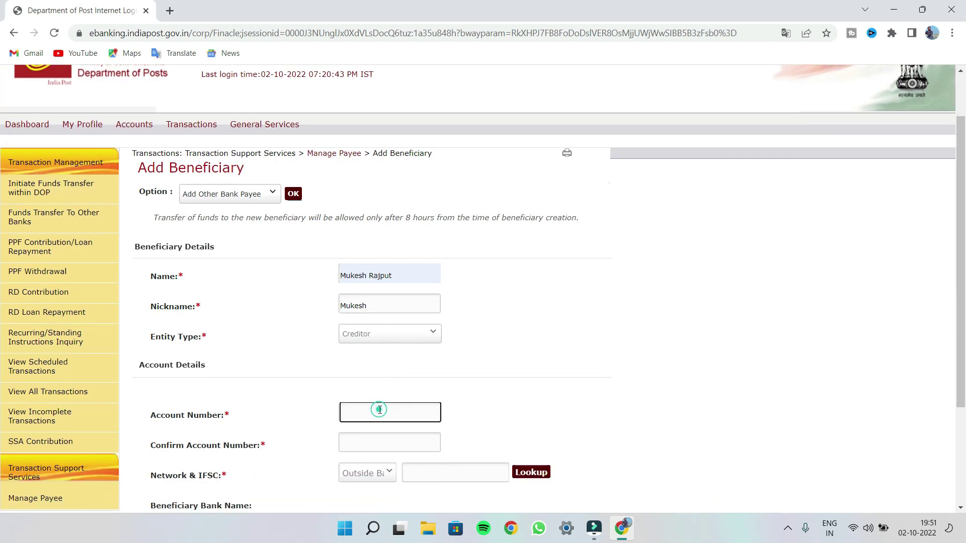
text(••••••••••••••)
click(365, 442)
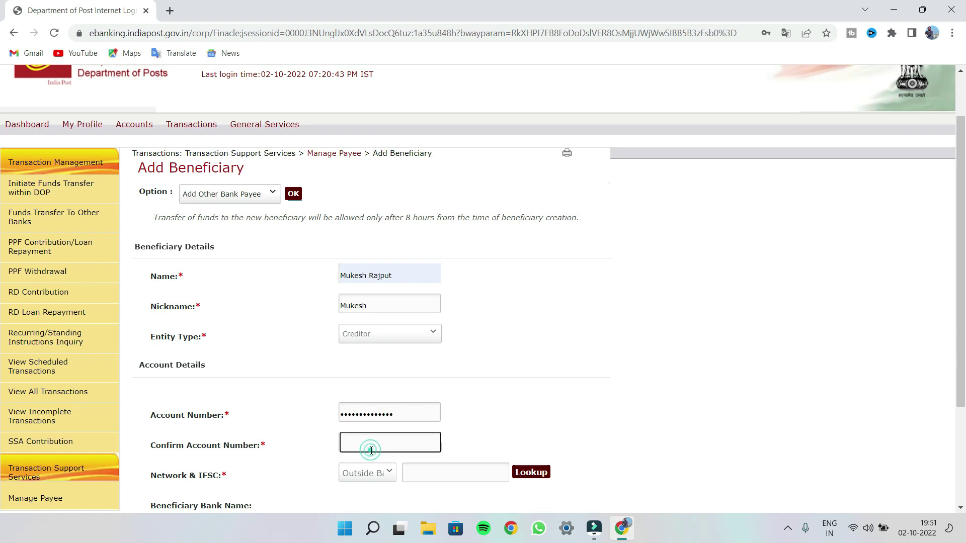
scroll(409, 446, down, 3)
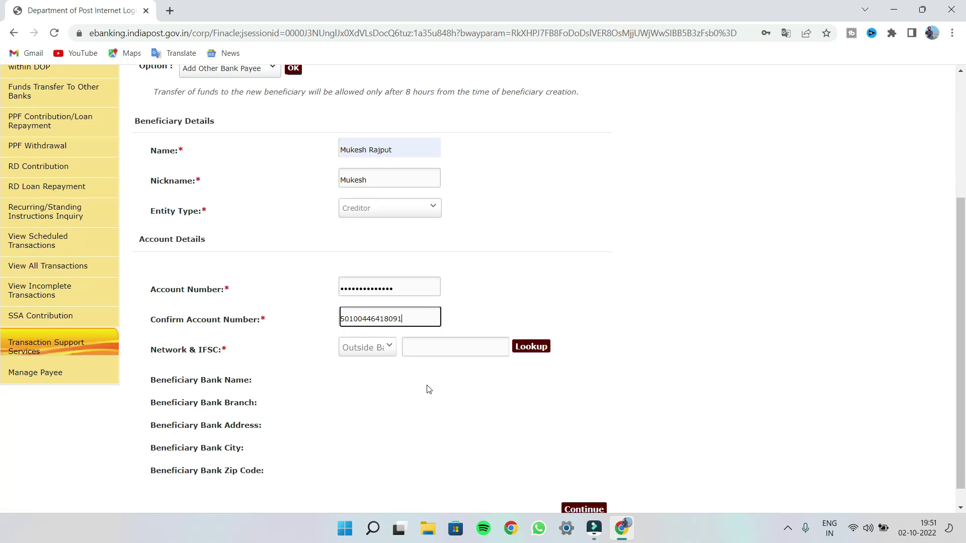
Look up IFSC HDFC0001934, select the HDFC BANK Agra Cantonment branch, and continue
click(453, 348)
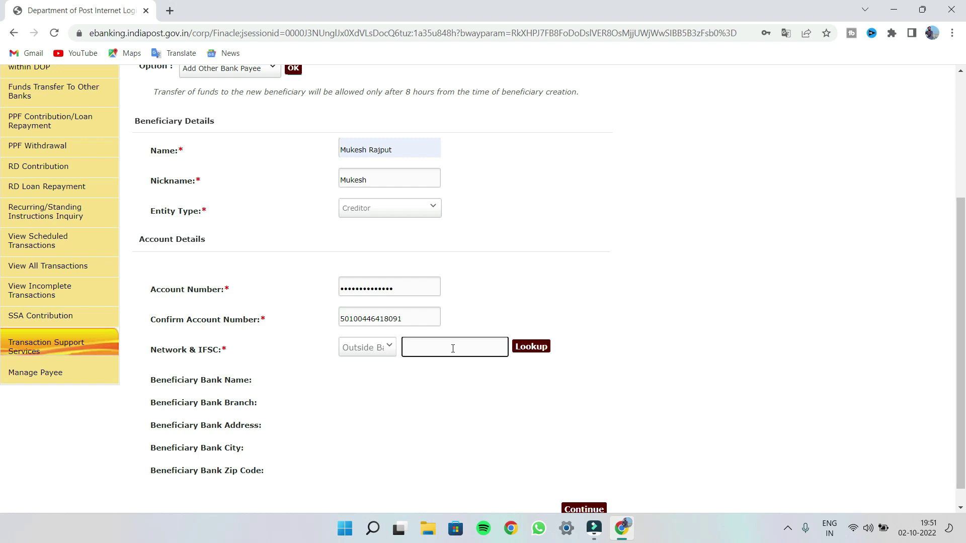
text(HDFC0001934)
click(537, 347)
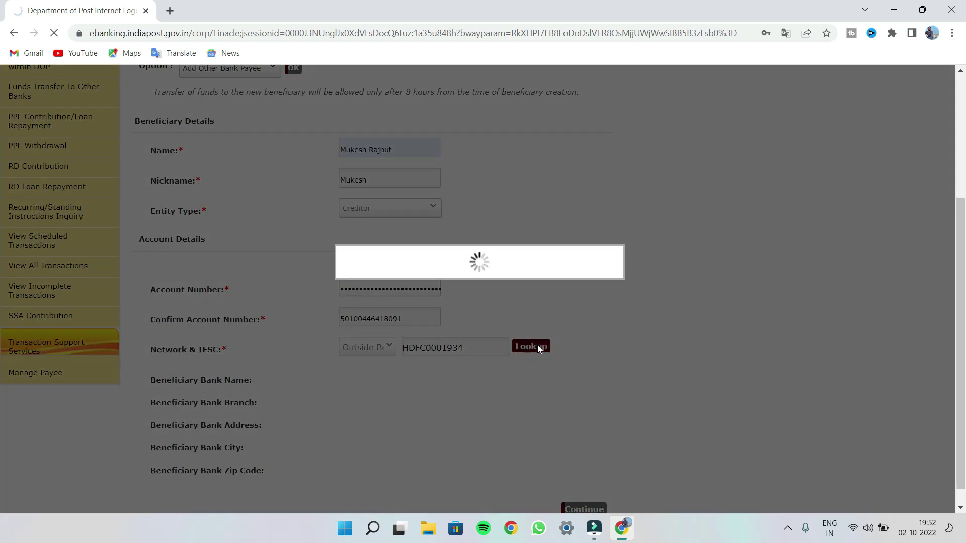
scroll(518, 363, down, 3)
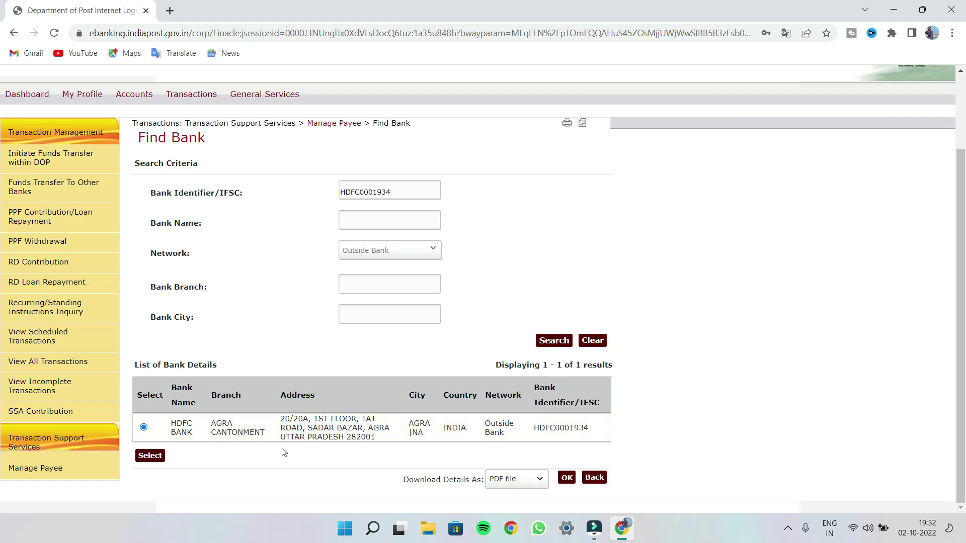
click(151, 456)
scroll(283, 449, down, 5)
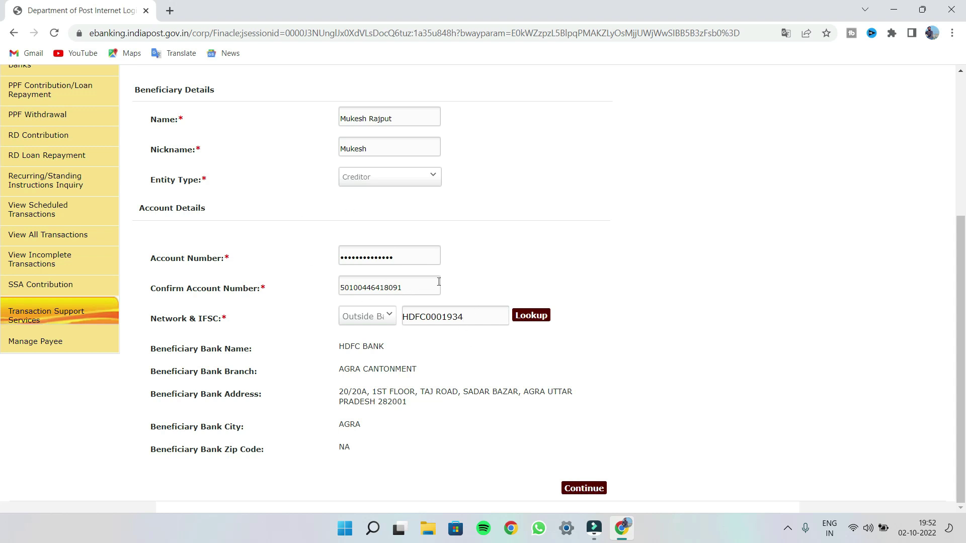
scroll(438, 390, up, 1)
scroll(438, 384, down, 1)
click(593, 491)
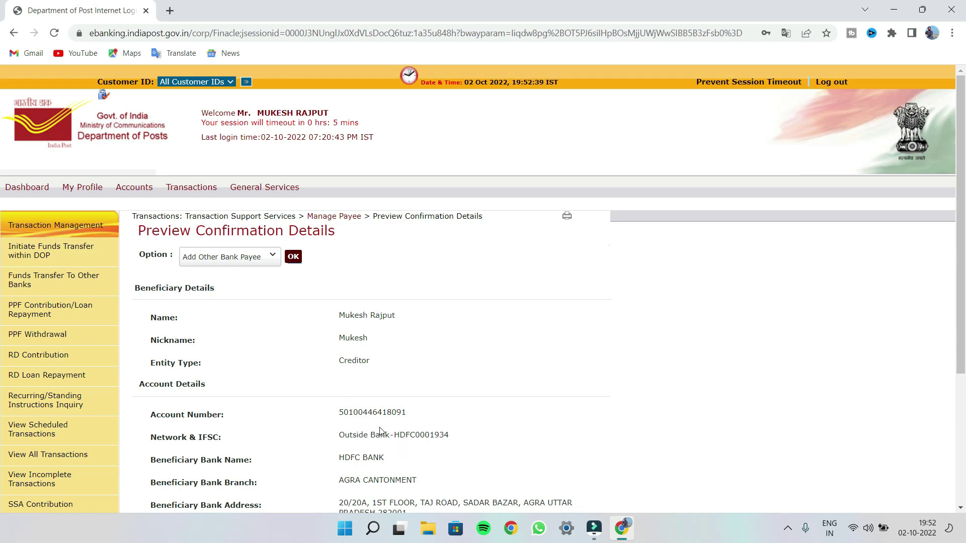
Review the Preview Confirmation Details for the new HDFC payee
scroll(382, 403, down, 2)
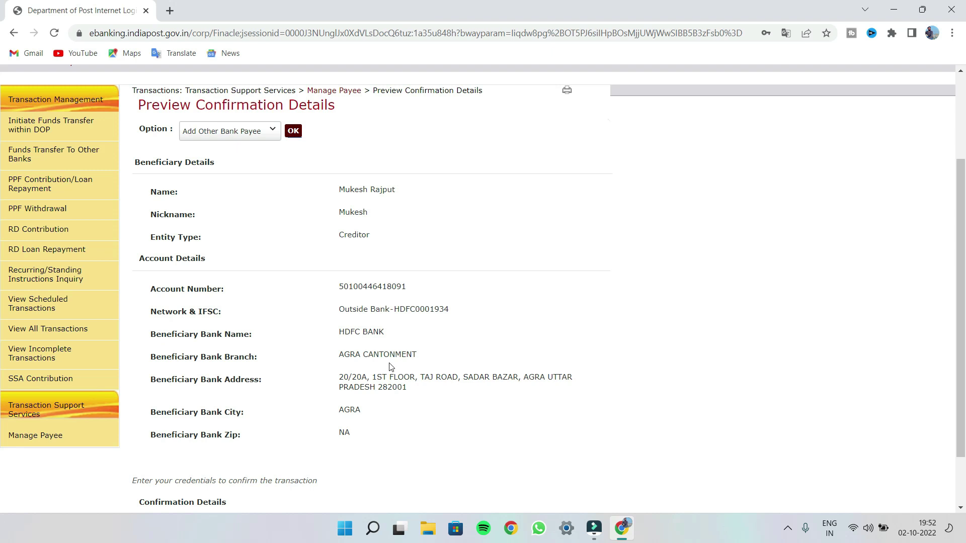
scroll(425, 352, down, 1)
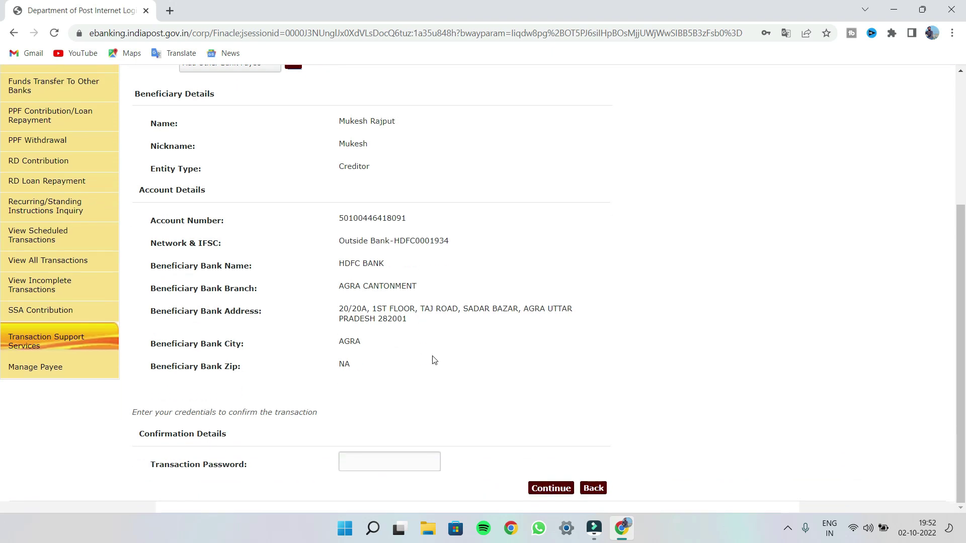
drag(401, 241, 393, 241)
click(455, 247)
Submit the transaction password, which is rejected as 1 unsuccessful attempt
click(381, 464)
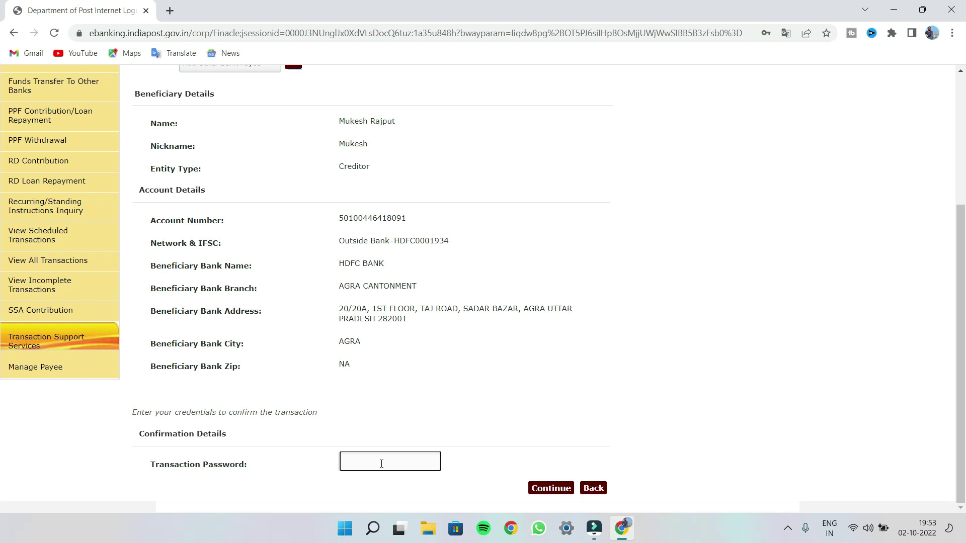
click(382, 463)
text(**********)
click(558, 492)
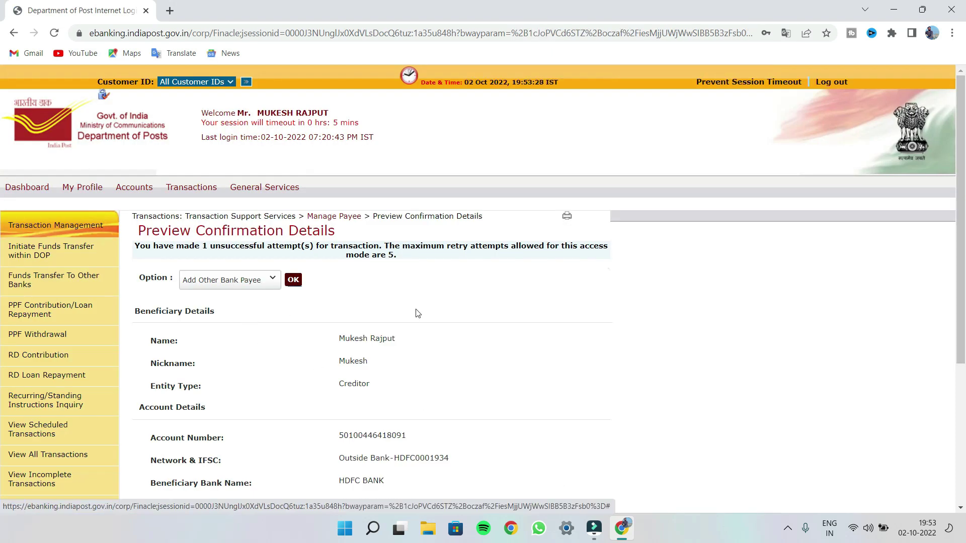
Re-enter the transaction password and proceed
scroll(336, 293, down, 5)
click(405, 459)
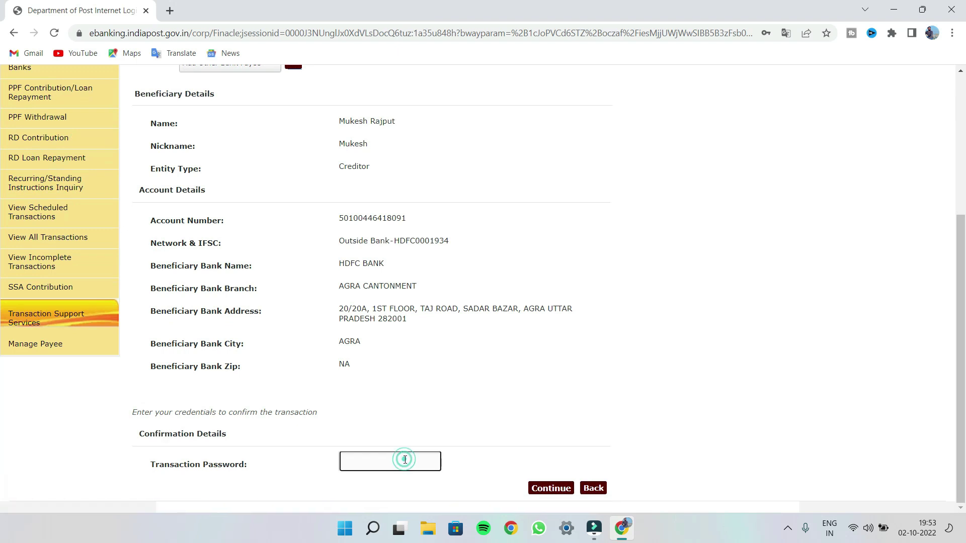
text(••••••••••)
click(536, 490)
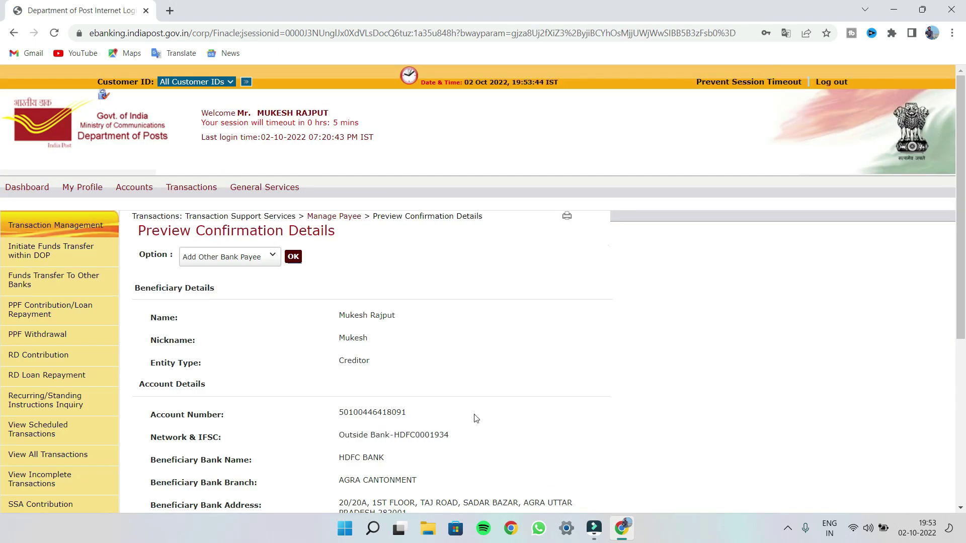
Enter the one-time password, add the remark 'hdfc money transfer', and submit the payee
scroll(475, 418, down, 5)
click(391, 441)
text(111111)
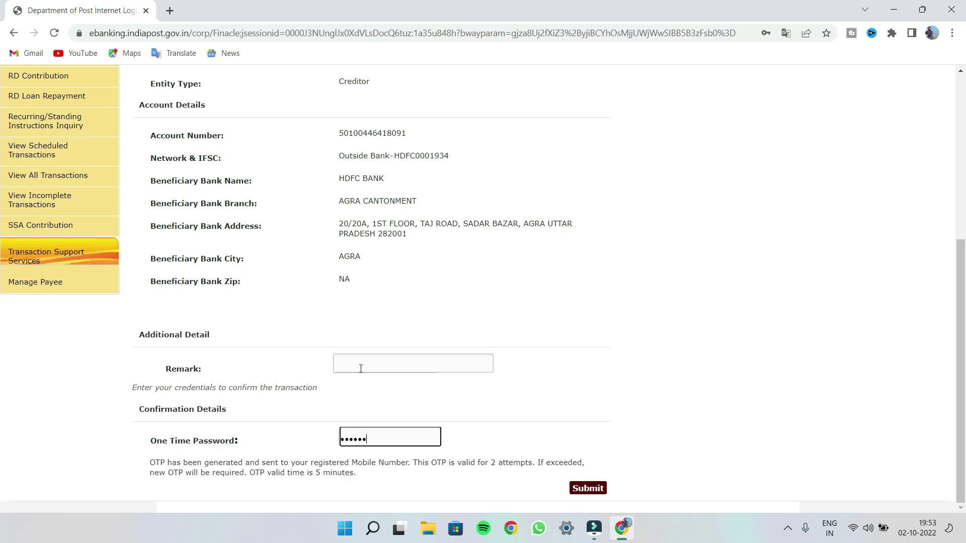
click(393, 364)
text(h)
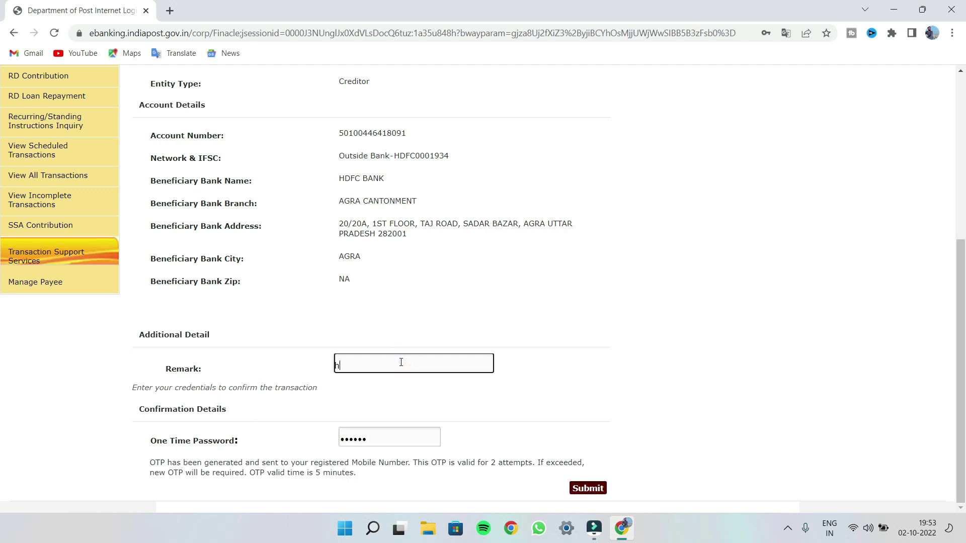
text(dfc money transfer)
click(591, 490)
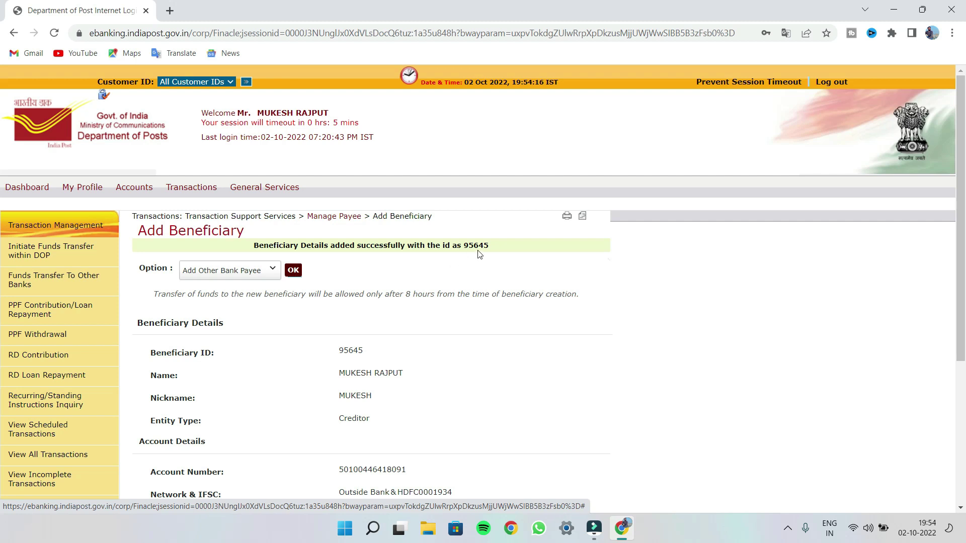
Scroll through the success page showing the Creditor payee with IFSC HDFC0001934 and back up
scroll(352, 335, down, 4)
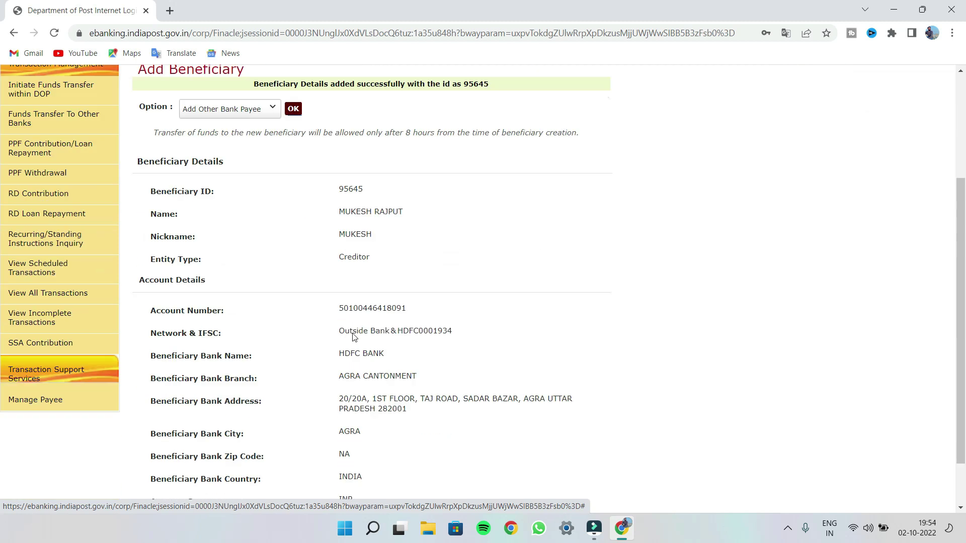
scroll(355, 337, up, 4)
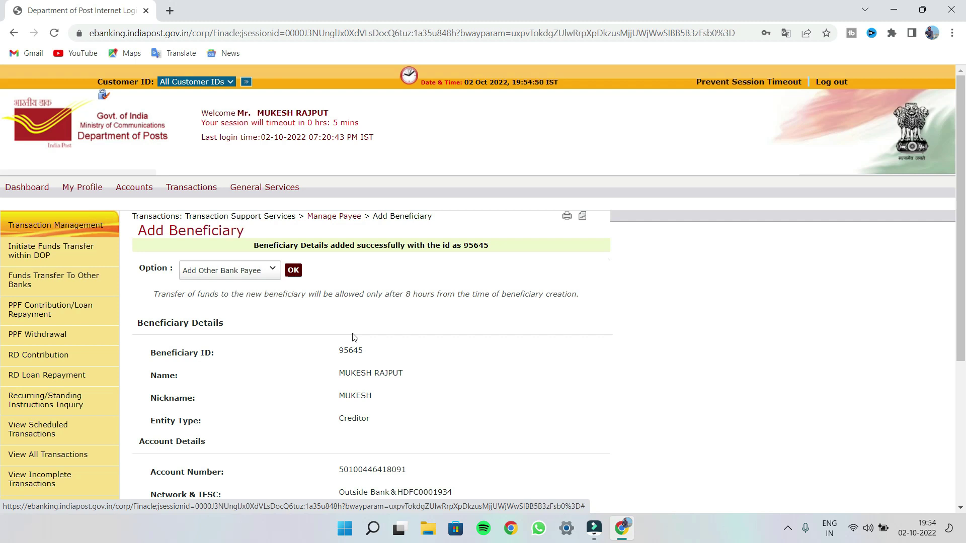
Load the View Payee list to confirm the HDFC beneficiary, then go to Funds Transfer To Other Banks
click(270, 268)
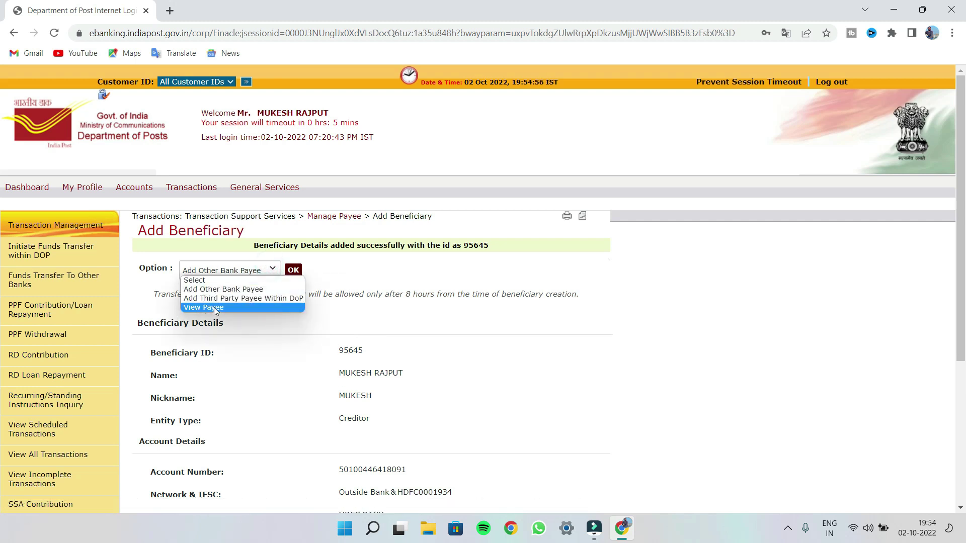
click(215, 308)
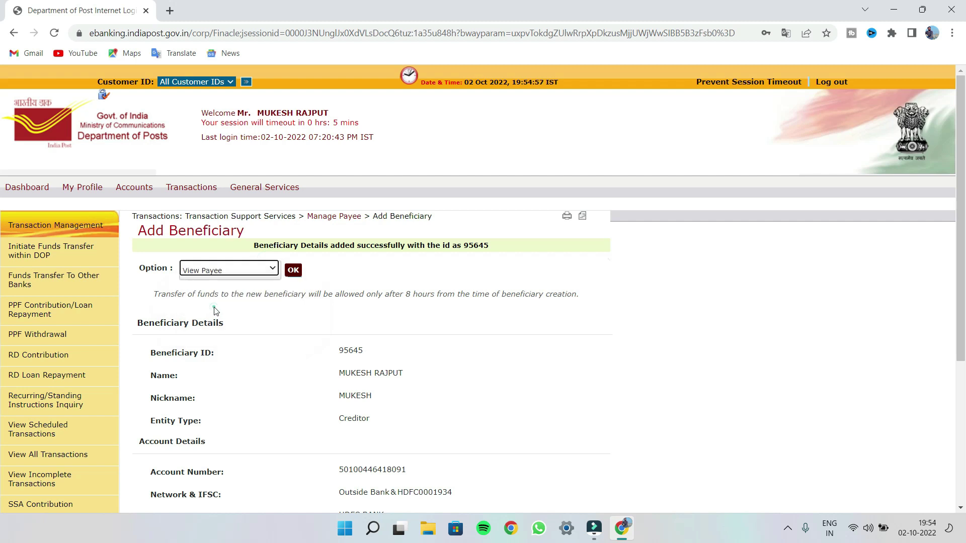
click(292, 271)
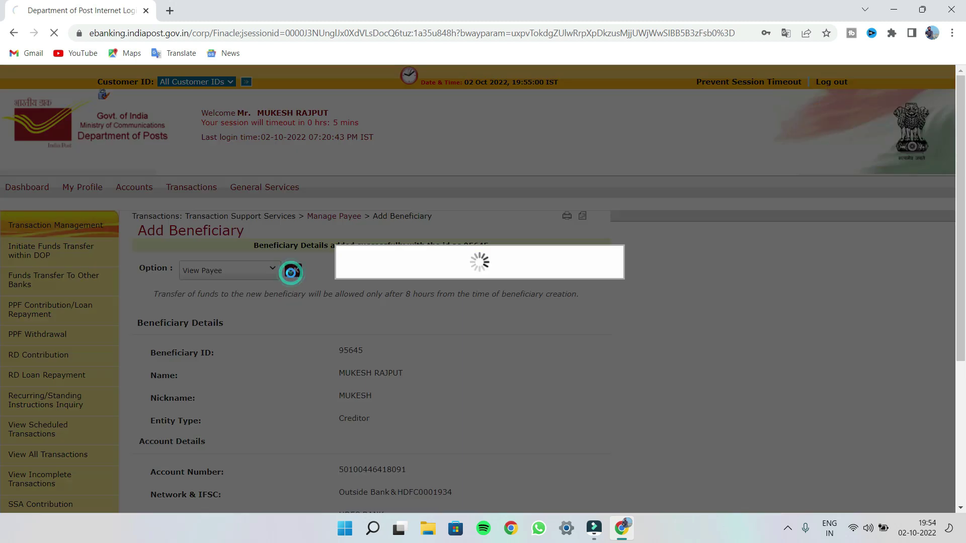
scroll(333, 351, down, 2)
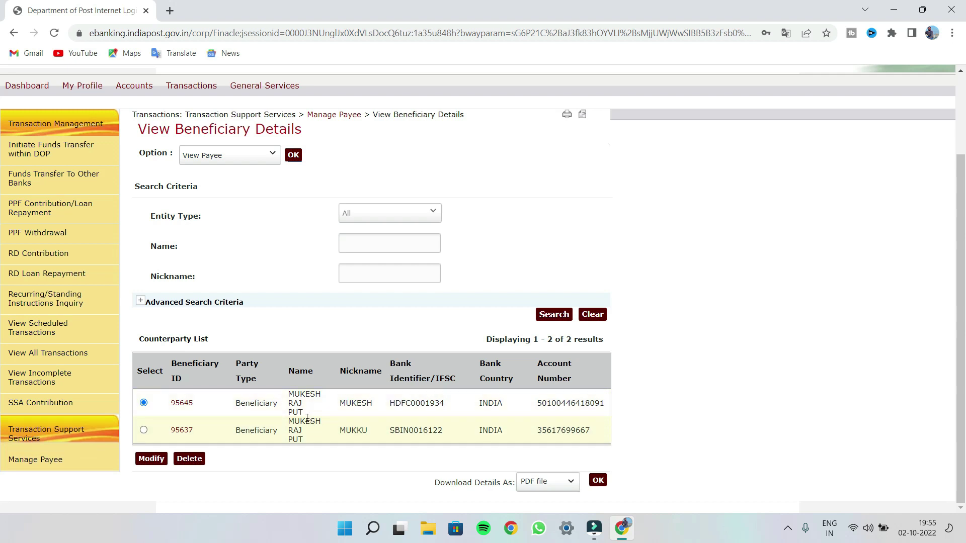
scroll(692, 387, up, 2)
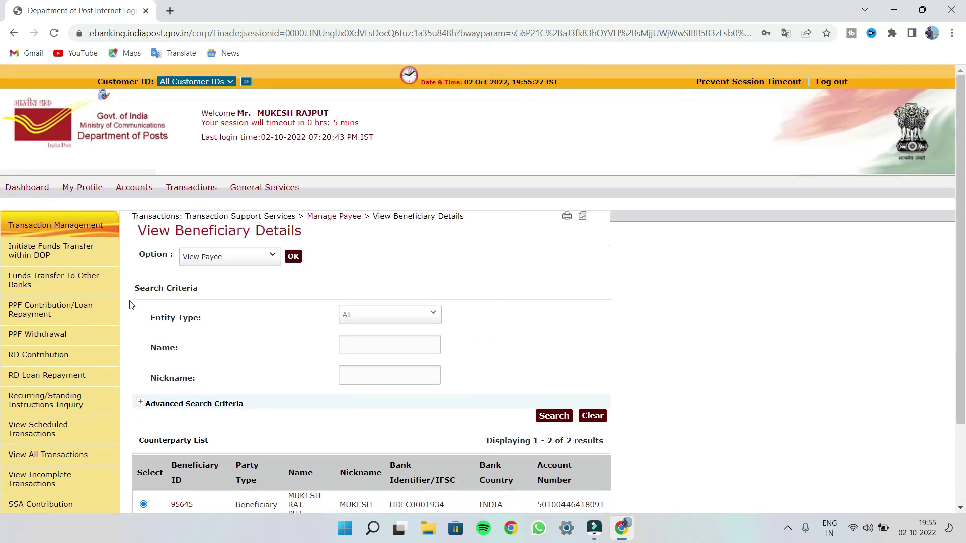
click(19, 293)
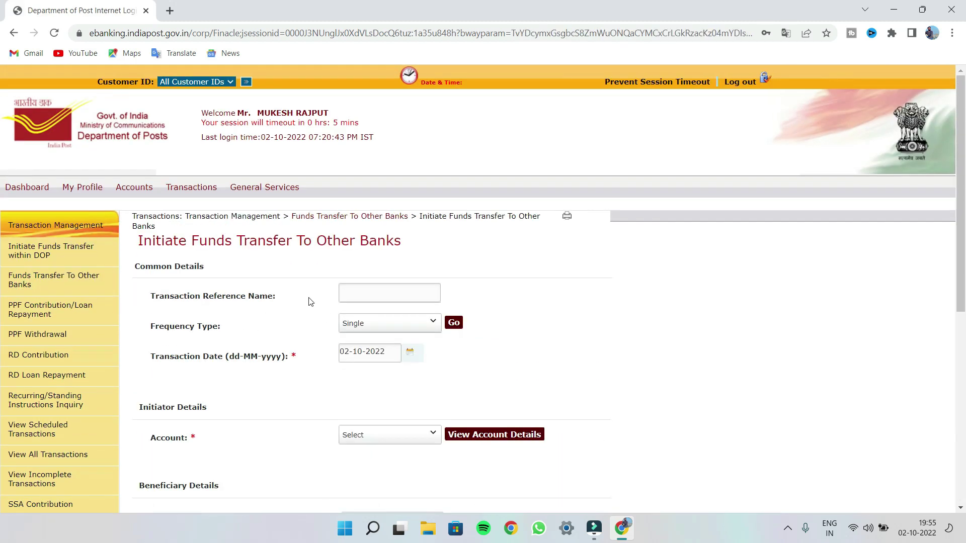
Scroll through the empty Initiate Funds Transfer To Other Banks form
scroll(414, 357, down, 7)
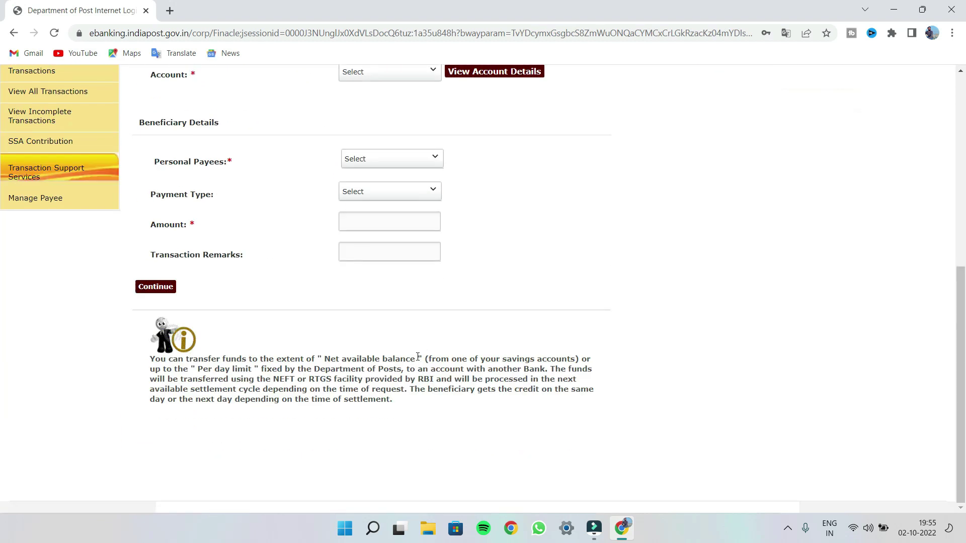
scroll(418, 357, up, 7)
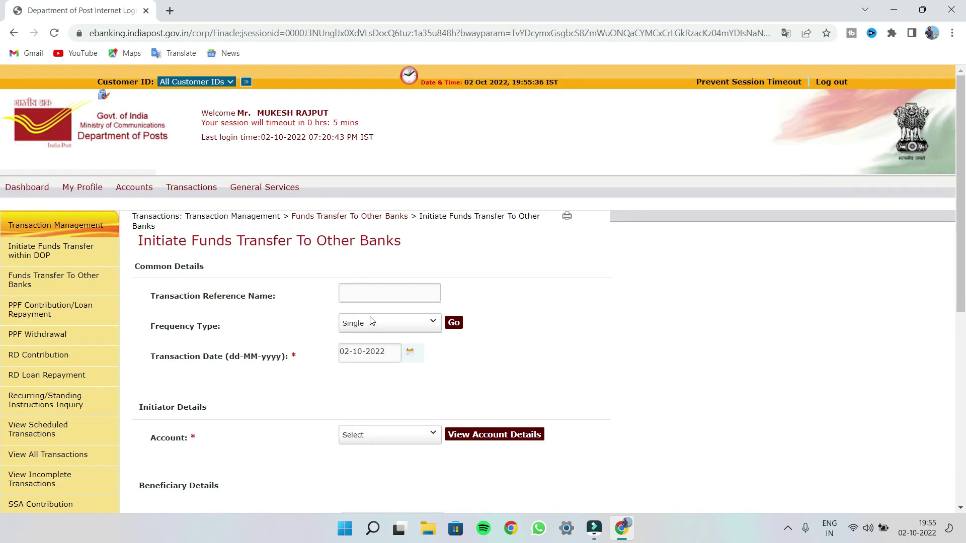